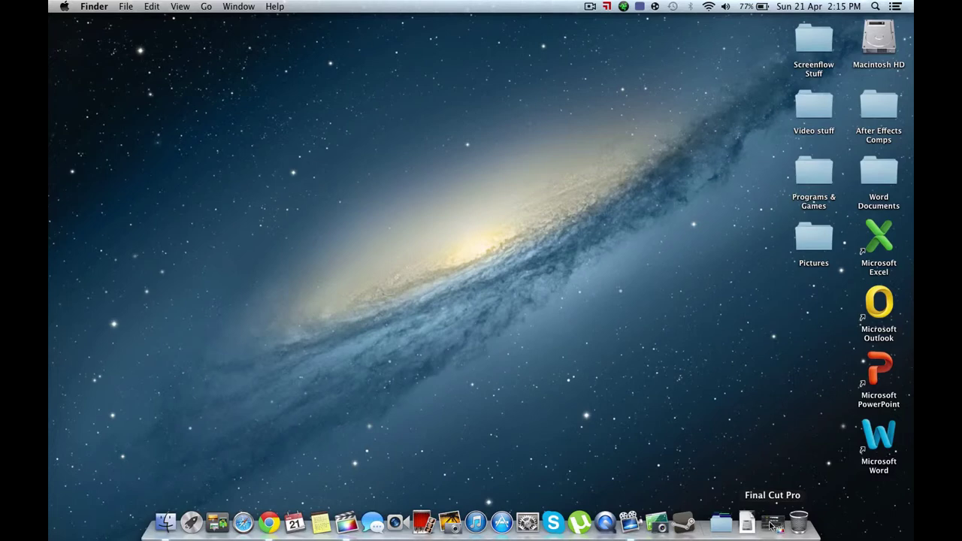
Launch Final Cut Pro from the Dock to open the Imagination Warfare project
{"action": "left_click", "coordinate": [772, 524]}
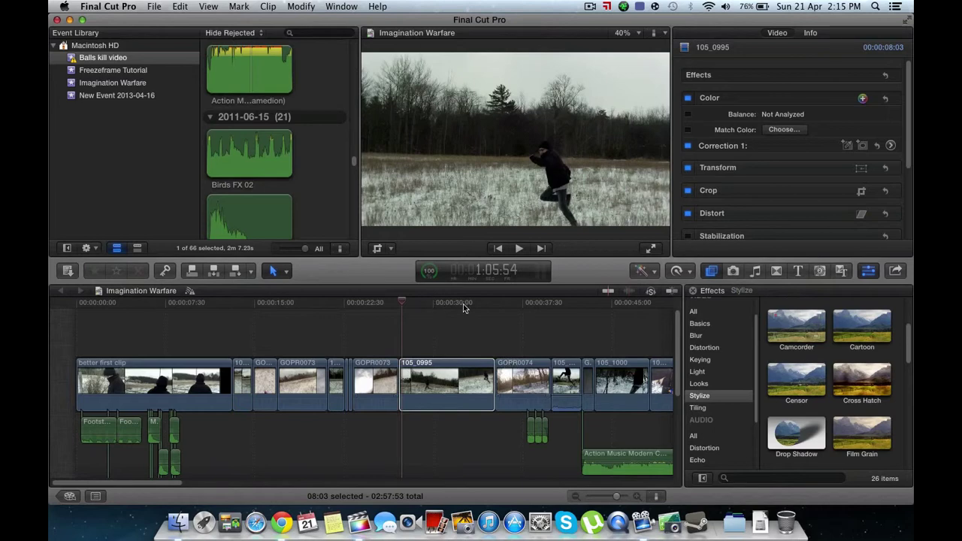
{"action": "left_click", "coordinate": [868, 271]}
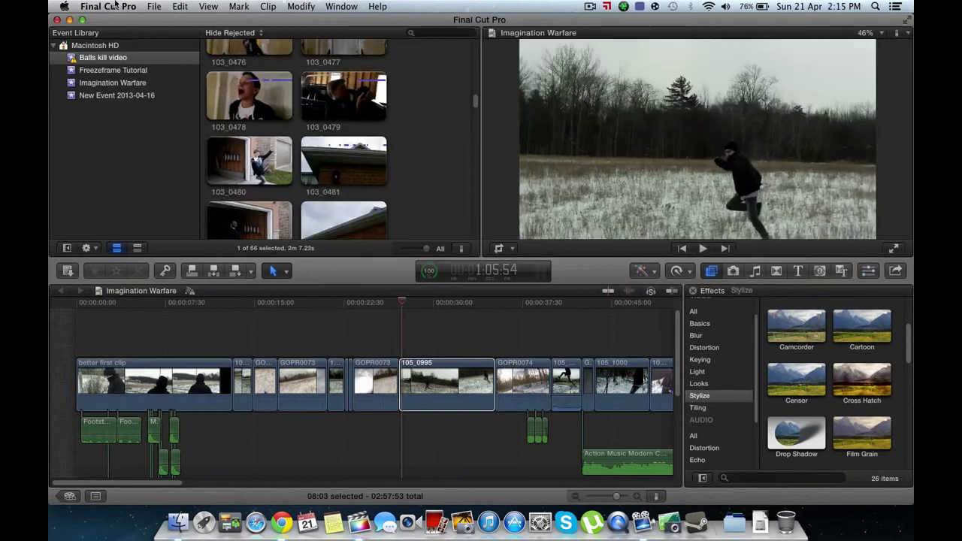
{"action": "left_click", "coordinate": [105, 7]}
{"action": "left_click", "coordinate": [110, 21]}
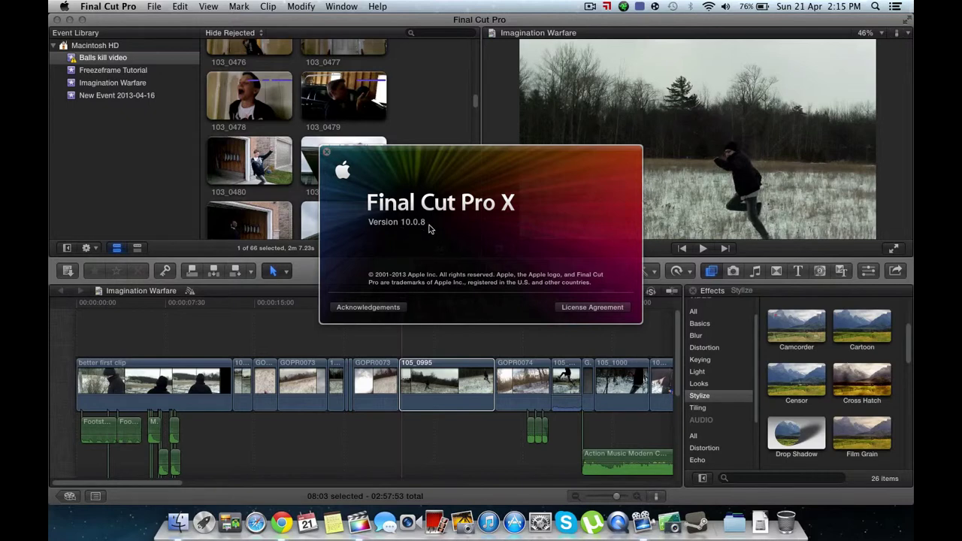
{"action": "left_click", "coordinate": [325, 154]}
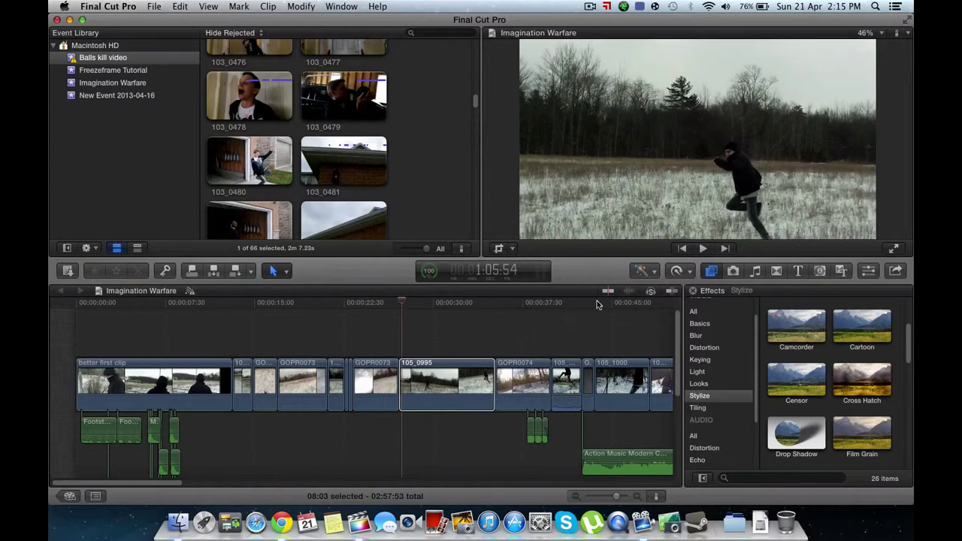
Select clip 105_0995 and preview the Stylize Rain effect on it in the viewer
{"action": "scroll", "coordinate": [721, 315], "scroll_direction": "up", "scroll_amount": 1}
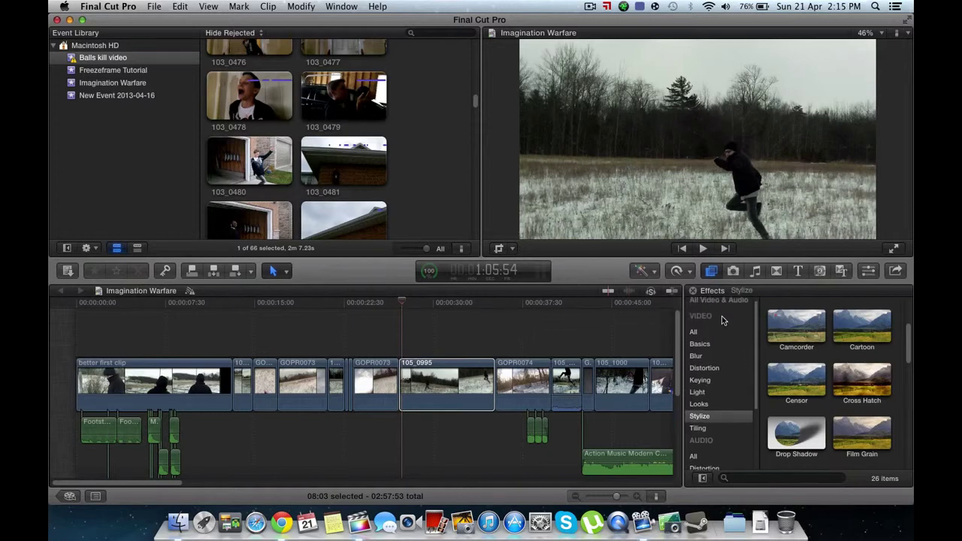
{"action": "scroll", "coordinate": [722, 338], "scroll_direction": "down", "scroll_amount": 2}
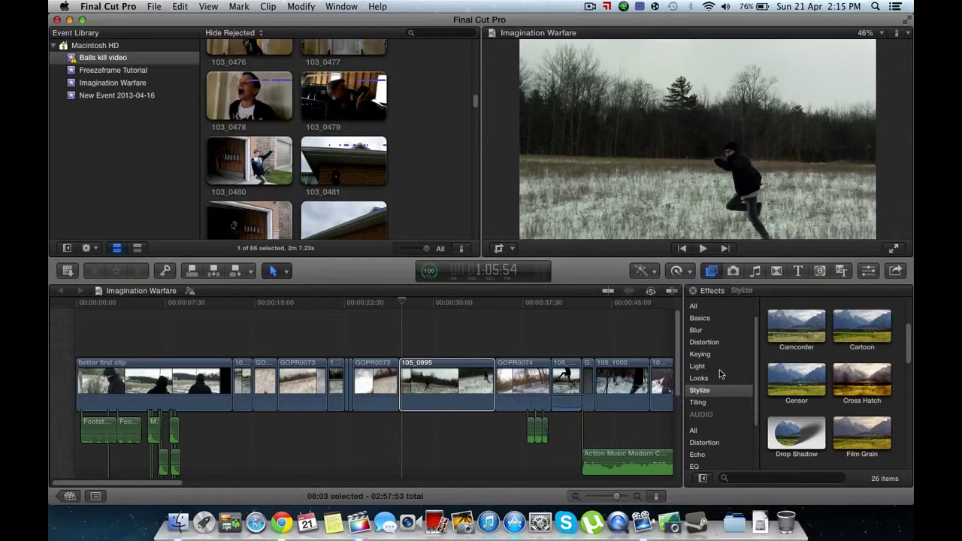
{"action": "left_click", "coordinate": [411, 381]}
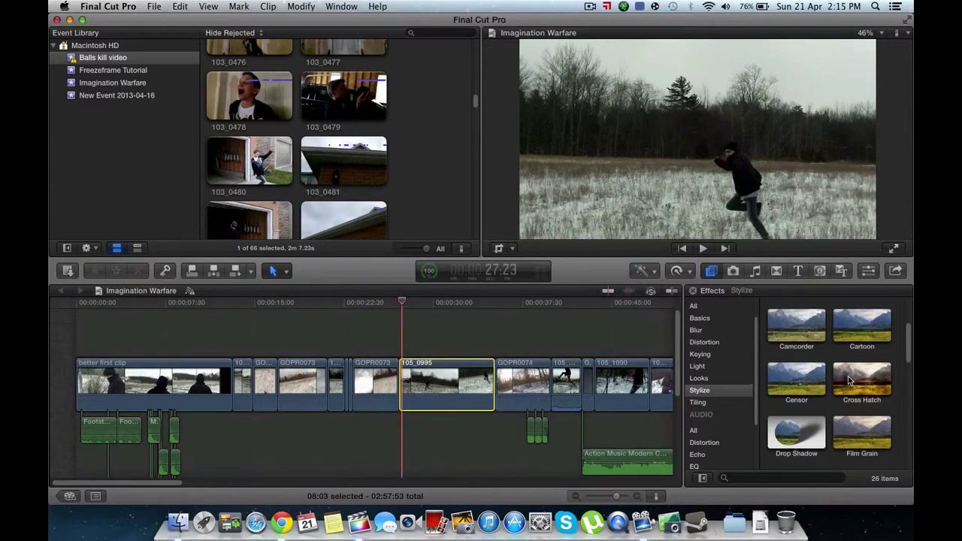
{"action": "scroll", "coordinate": [847, 378], "scroll_direction": "down", "scroll_amount": 2}
{"action": "scroll", "coordinate": [848, 378], "scroll_direction": "up", "scroll_amount": 2}
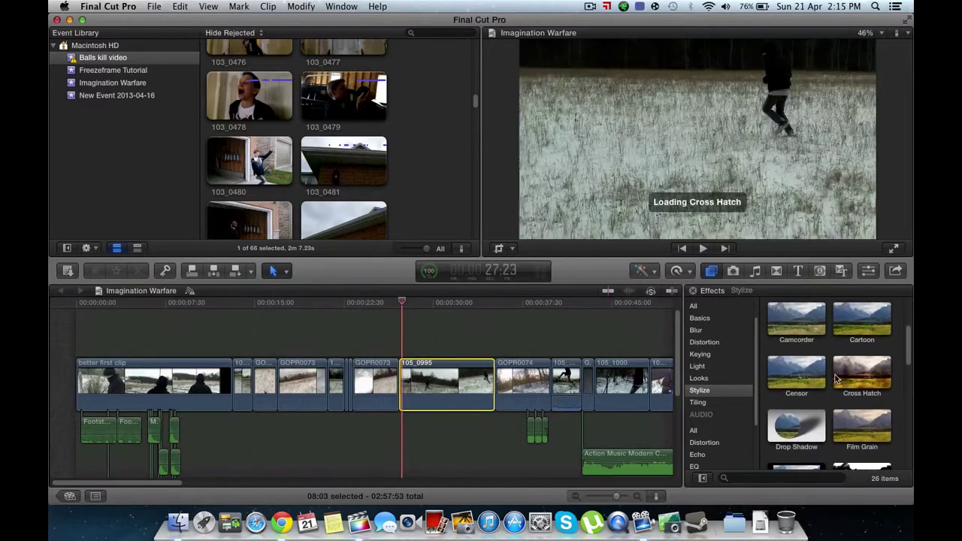
{"action": "scroll", "coordinate": [834, 375], "scroll_direction": "down", "scroll_amount": 5}
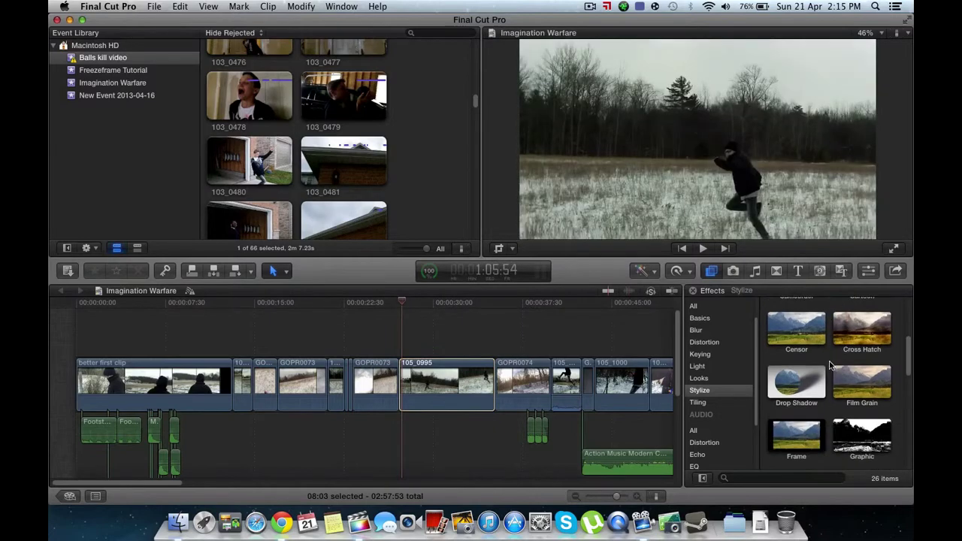
{"action": "scroll", "coordinate": [853, 415], "scroll_direction": "down", "scroll_amount": 1}
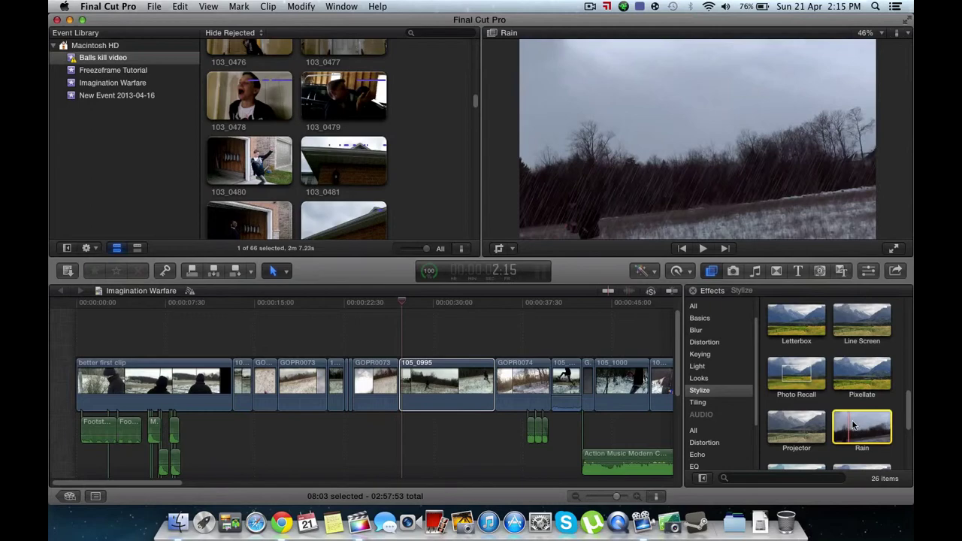
Apply Rain to clip 105_0995, play it back, then drag the viewer handle to angle the rain
{"action": "left_click_drag", "start_coordinate": [859, 427], "coordinate": [432, 381]}
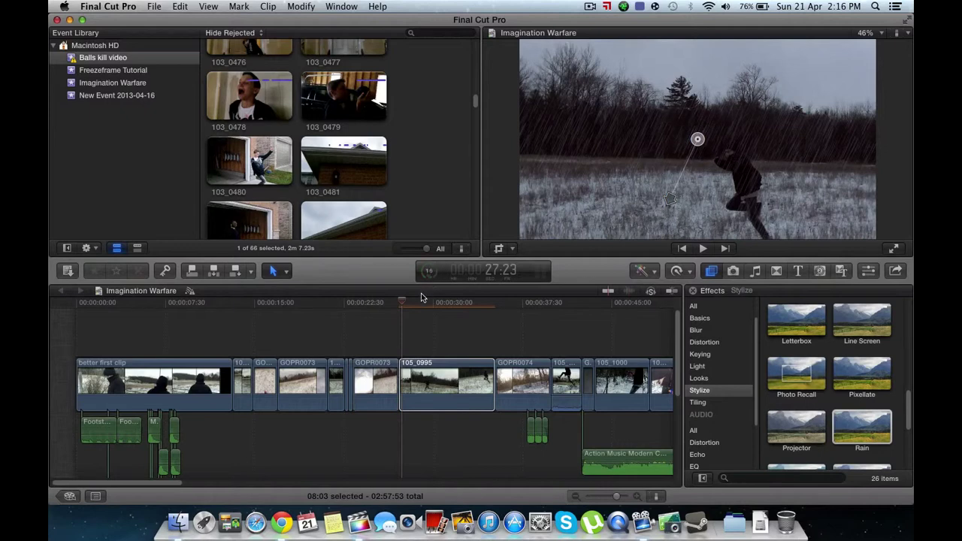
{"action": "key", "text": "super+shift+f"}
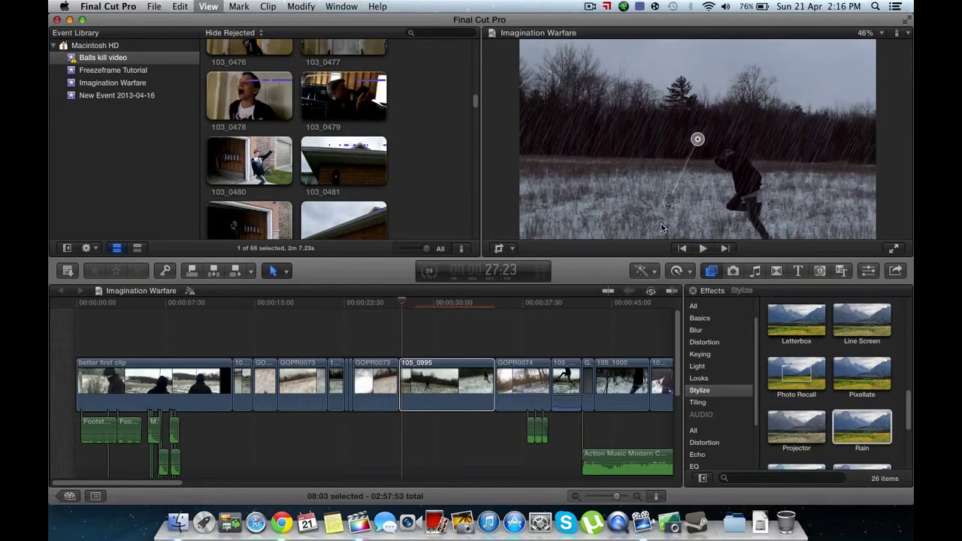
{"action": "key", "text": "space"}
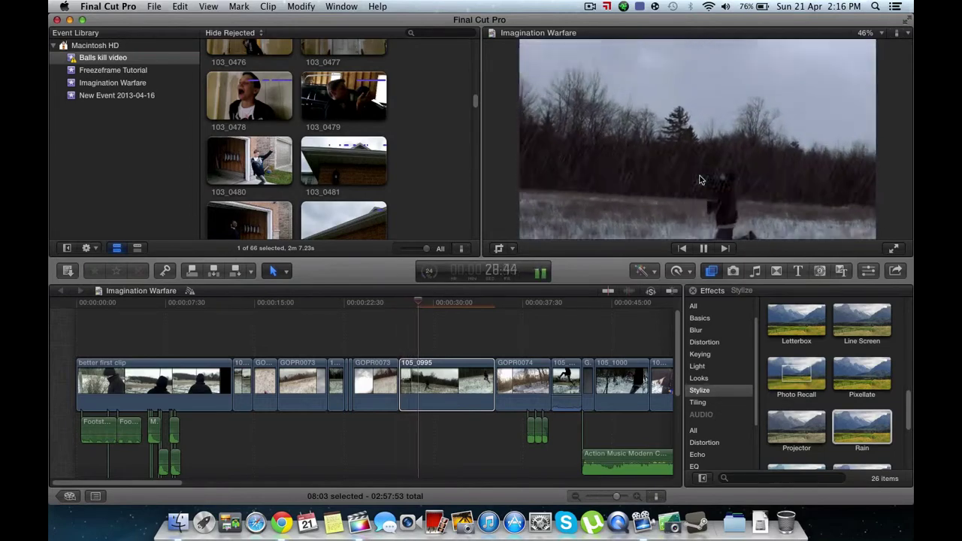
{"action": "key", "text": "space"}
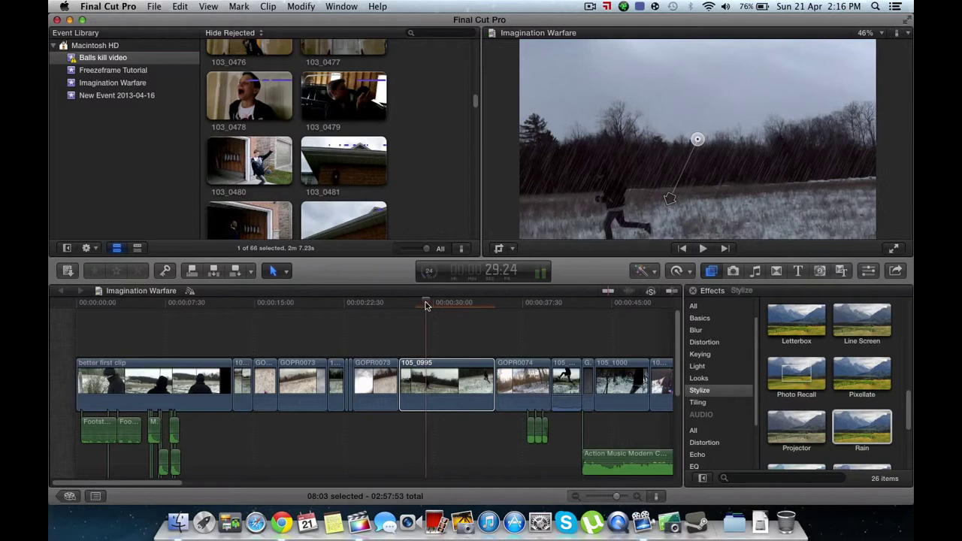
{"action": "left_click", "coordinate": [406, 383]}
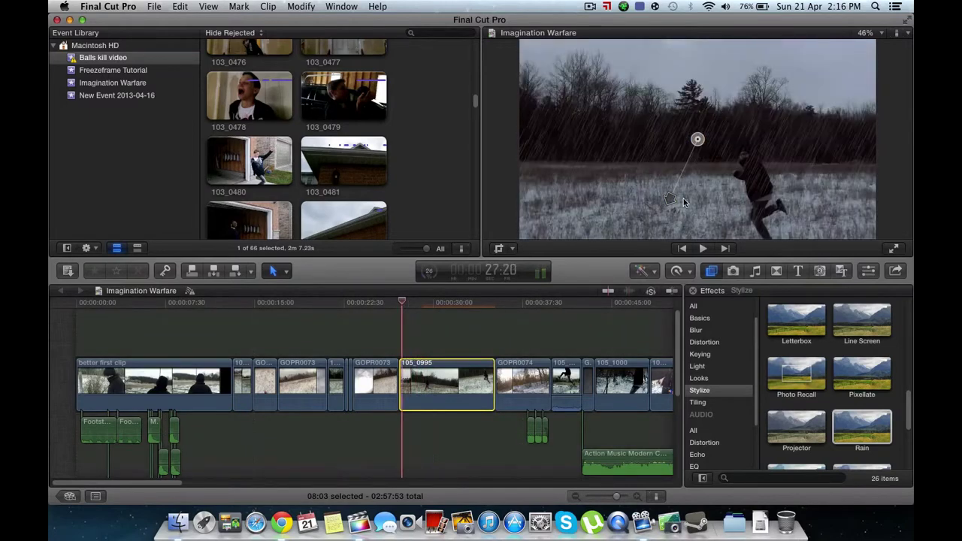
{"action": "left_click_drag", "start_coordinate": [682, 199], "coordinate": [661, 198]}
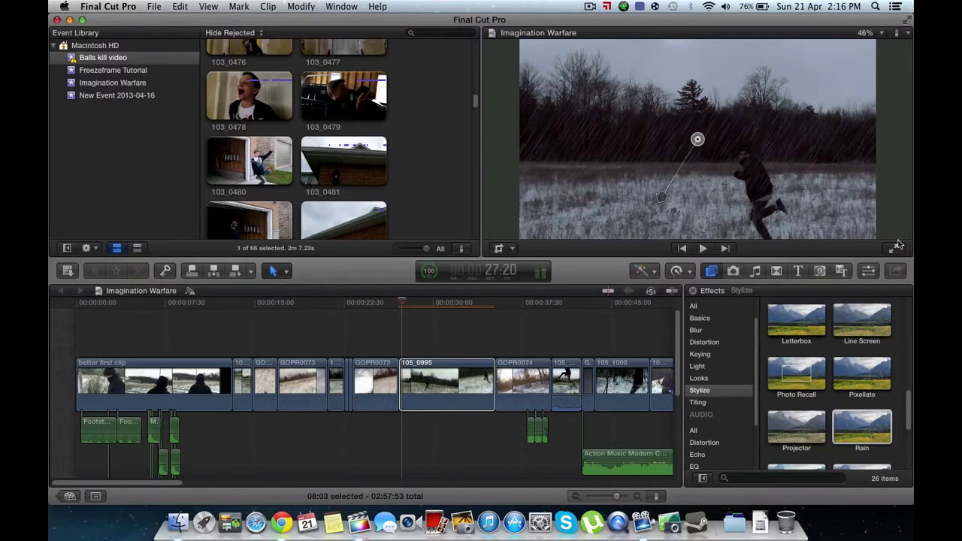
In the Inspector, try lowering Rain Amount, reset it to 75.0, enable High Quality and preview
{"action": "left_click", "coordinate": [869, 275]}
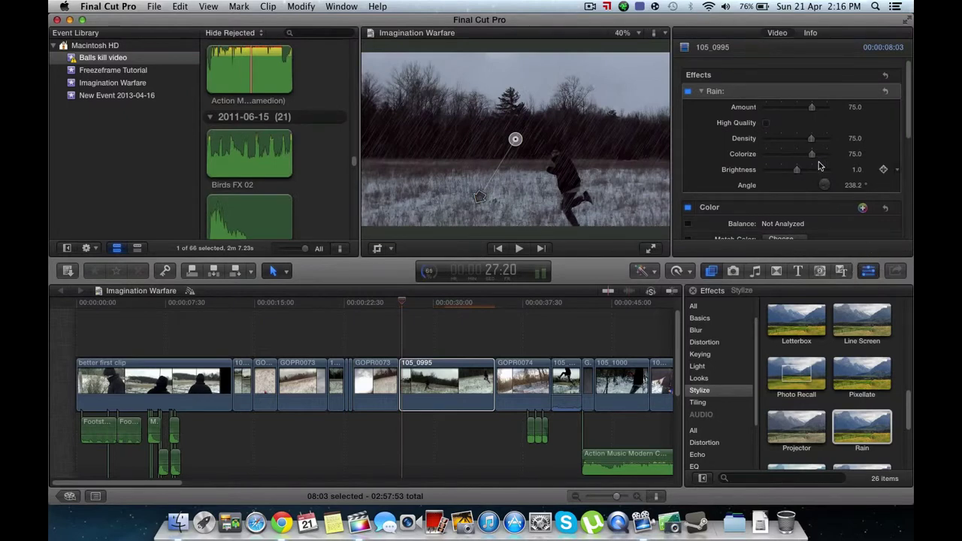
{"action": "mouse_move", "coordinate": [812, 111]}
{"action": "left_mouse_down"}
{"action": "mouse_move", "coordinate": [831, 110]}
{"action": "mouse_move", "coordinate": [743, 110]}
{"action": "mouse_move", "coordinate": [813, 111]}
{"action": "left_mouse_up"}
{"action": "left_click", "coordinate": [896, 111]}
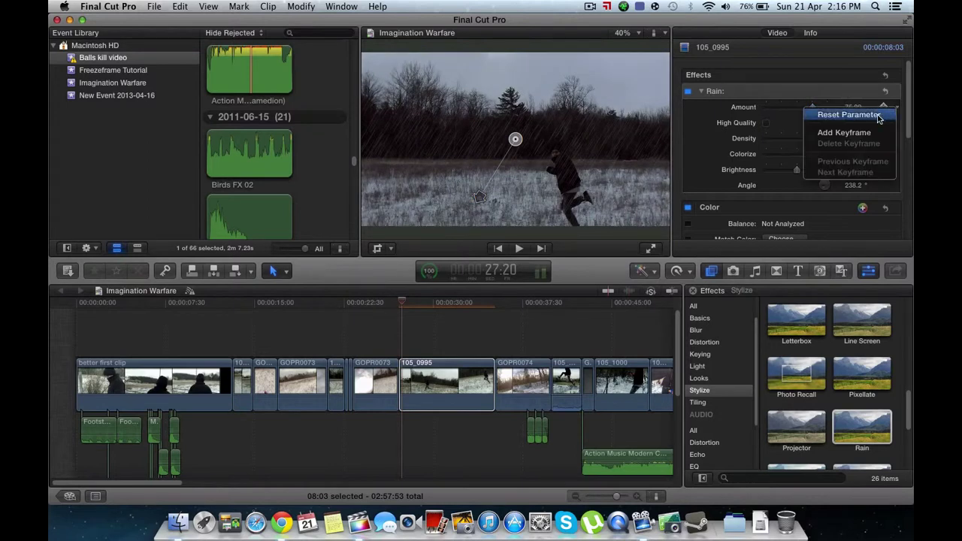
{"action": "left_click", "coordinate": [876, 115]}
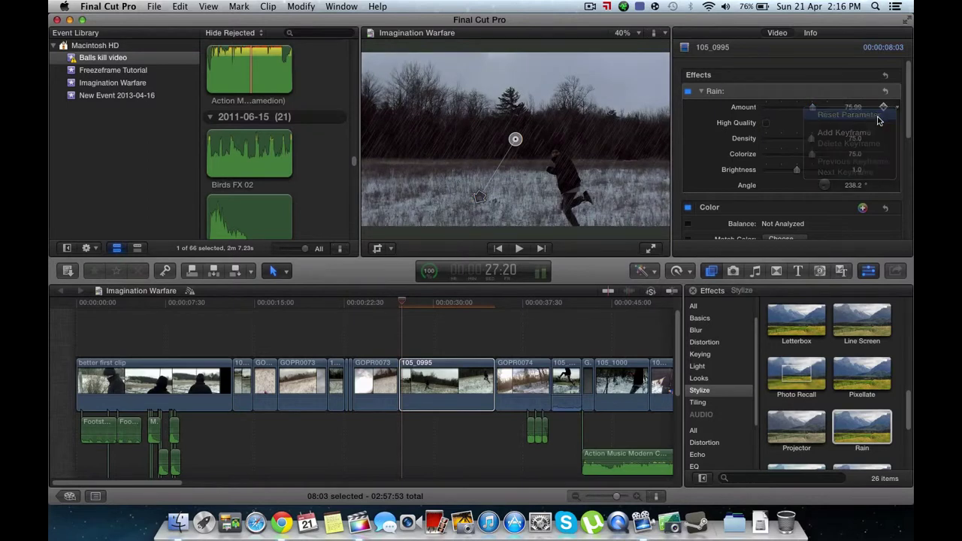
{"action": "left_click", "coordinate": [766, 123]}
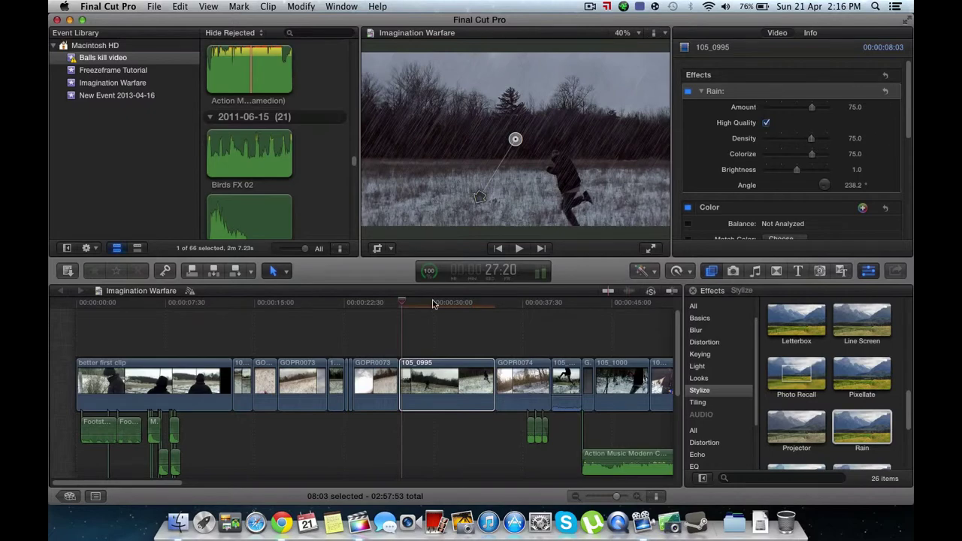
{"action": "key", "text": "space"}
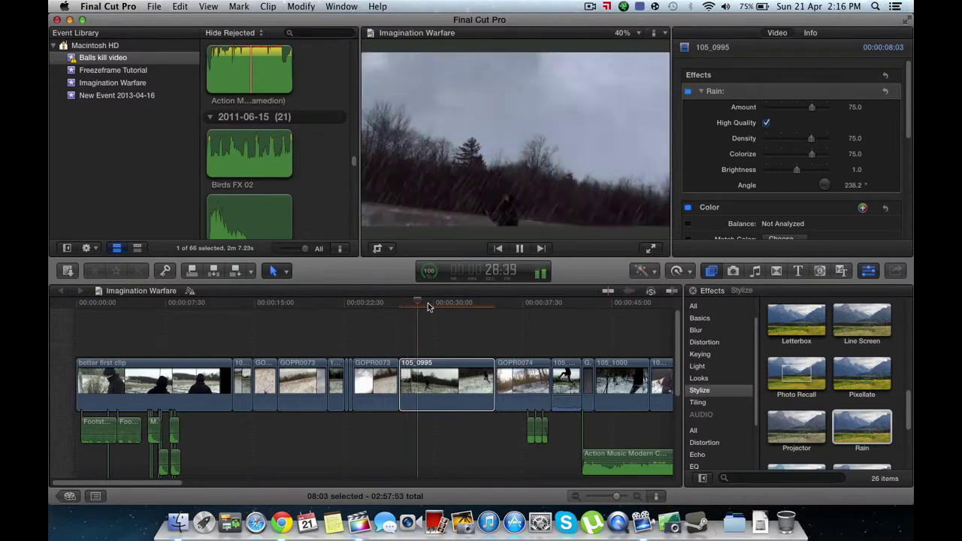
{"action": "key", "text": "space"}
{"action": "left_click", "coordinate": [406, 379]}
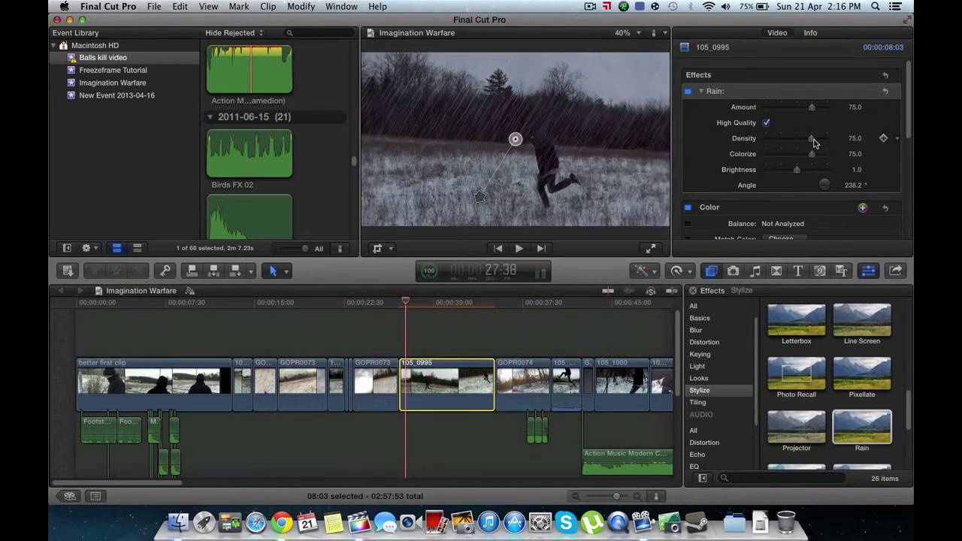
Lower Rain Density to 1.0, reset it to default, and set the Angle to 222°
{"action": "mouse_move", "coordinate": [813, 143]}
{"action": "left_mouse_down"}
{"action": "mouse_move", "coordinate": [825, 142]}
{"action": "mouse_move", "coordinate": [758, 145]}
{"action": "mouse_move", "coordinate": [813, 143]}
{"action": "left_mouse_up"}
{"action": "left_click", "coordinate": [897, 138]}
{"action": "left_click", "coordinate": [868, 145]}
{"action": "left_click_drag", "start_coordinate": [820, 188], "coordinate": [818, 197]}
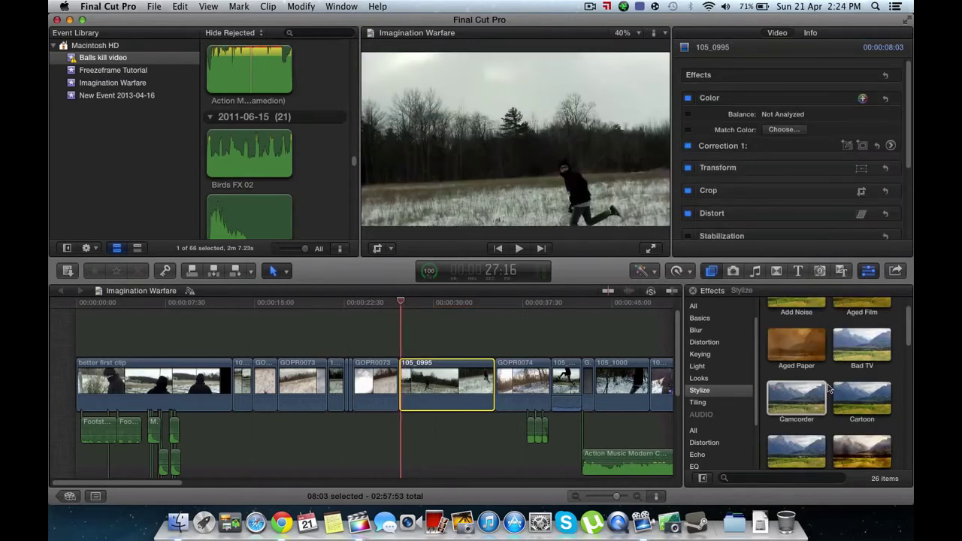
Preview the Camcorder effect and apply it to clip 105_0995
{"action": "left_click", "coordinate": [822, 390]}
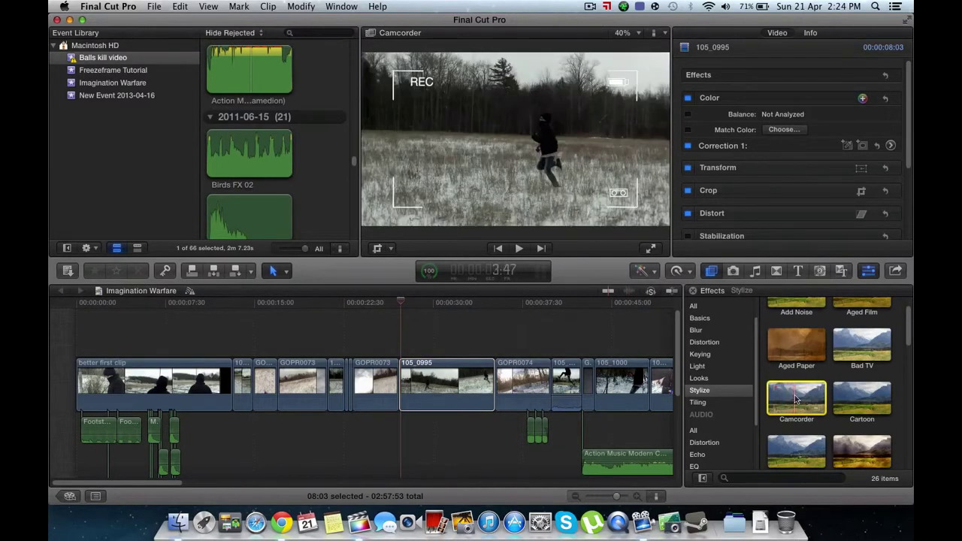
{"action": "left_click_drag", "start_coordinate": [800, 400], "coordinate": [431, 385]}
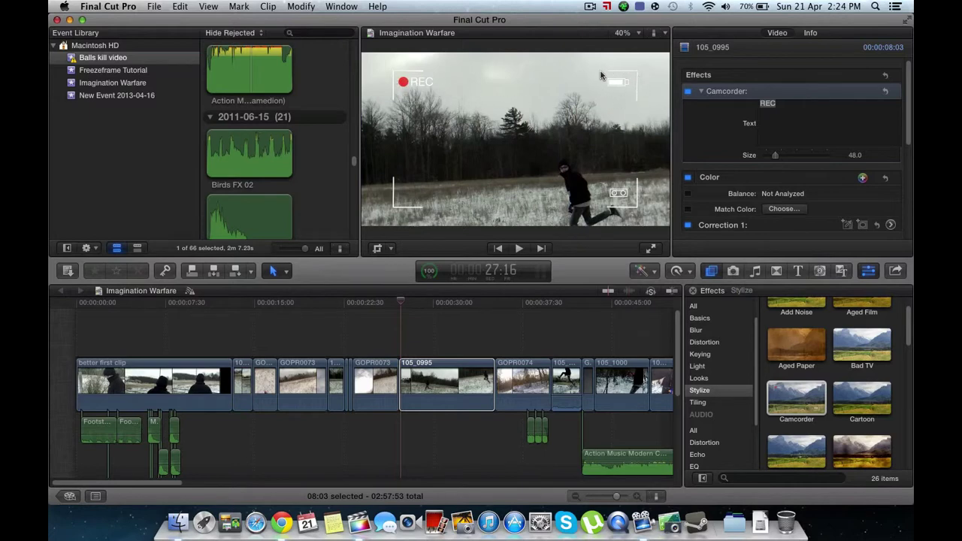
Replace the REC overlay text with 'TYPE SOMETHING HERE' plus lines 'jgjgjg', 'jfjfjfjf', 'kdkdkdkdkd', 'kdkdkdjfj'
{"action": "left_click", "coordinate": [781, 111]}
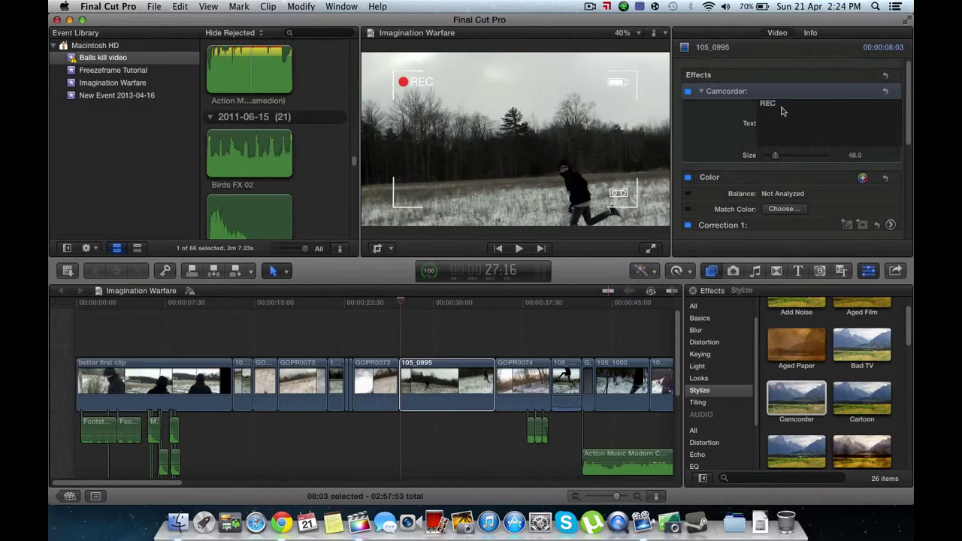
{"action": "key", "text": "BackSpace"}
{"action": "key", "text": "BackSpace"}
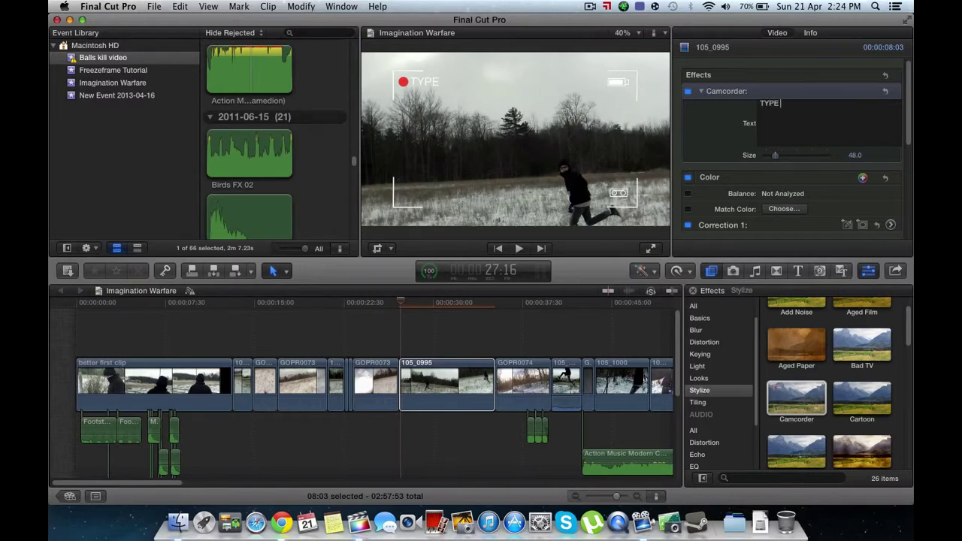
{"action": "type", "text": "THING HERE "}
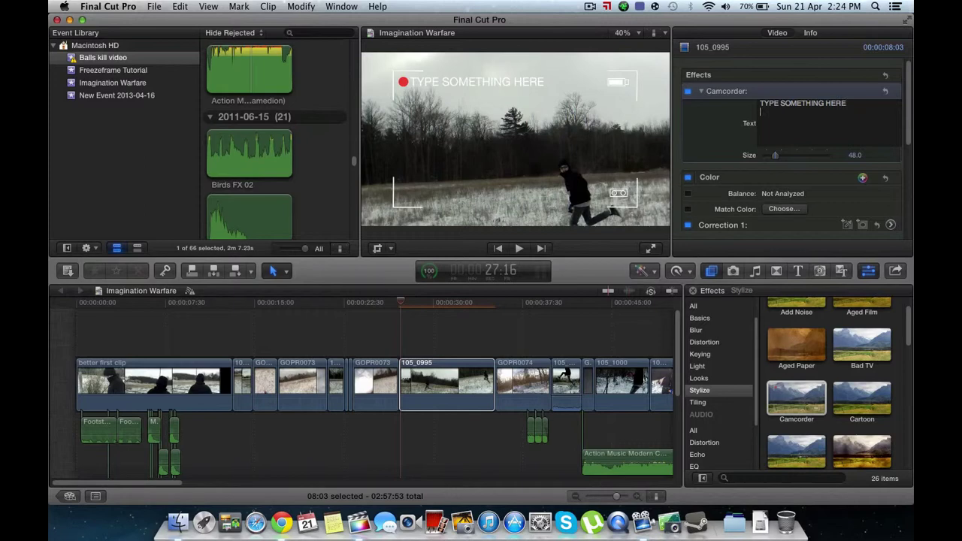
{"action": "type", "text": "jgjgjg "}
{"action": "type", "text": "jfjfjfjf"}
{"action": "key", "text": "Return"}
{"action": "type", "text": "kdkdkdkdkd "}
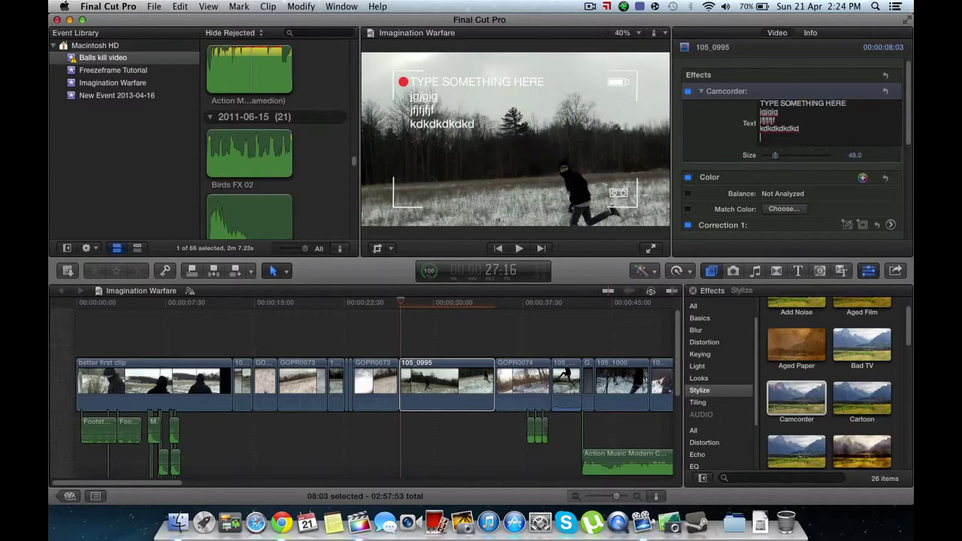
{"action": "type", "text": "kdkdkdjfj"}
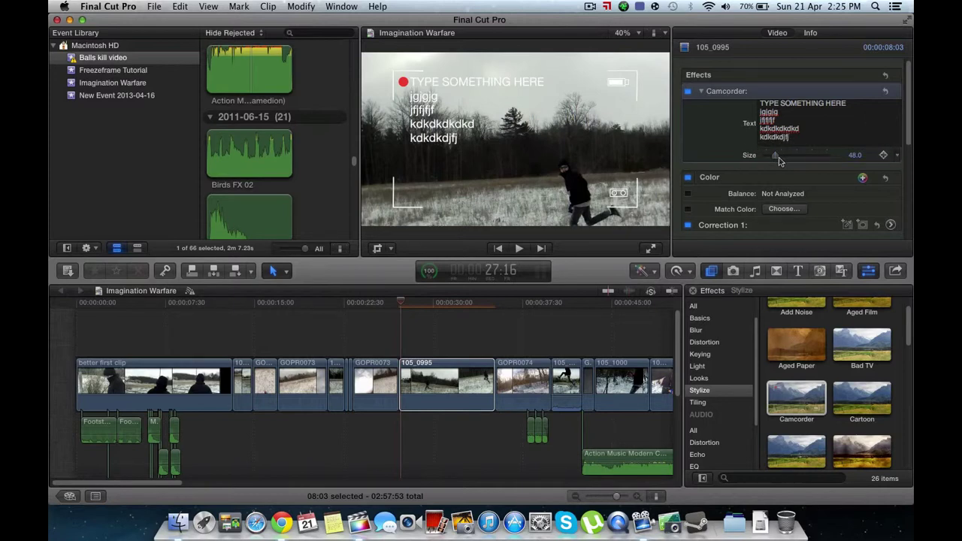
Increase the Camcorder text Size from 48.0 to 77.0
{"action": "mouse_move", "coordinate": [776, 156]}
{"action": "left_mouse_down"}
{"action": "mouse_move", "coordinate": [821, 156]}
{"action": "mouse_move", "coordinate": [764, 158]}
{"action": "mouse_move", "coordinate": [781, 157]}
{"action": "left_mouse_up"}
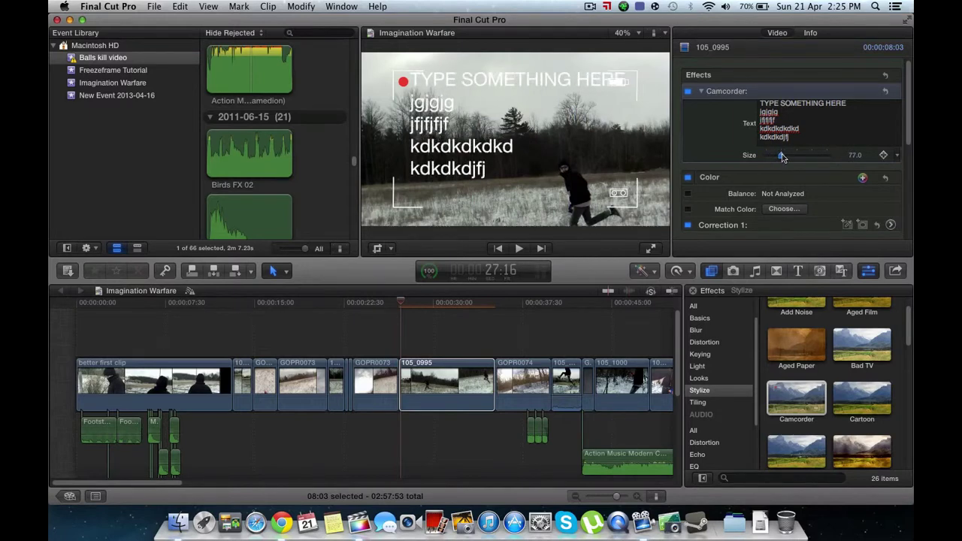